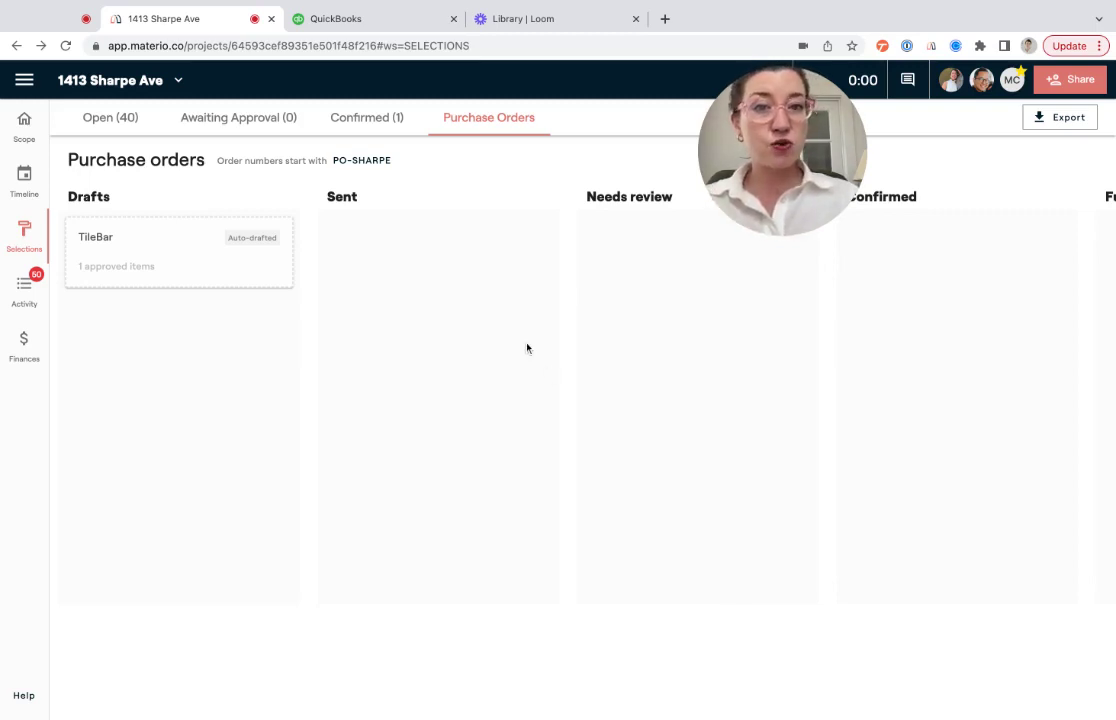
# - Check the project's invoice and order numbering prefix and save it as SHARPE
pyautogui.click(363, 162)
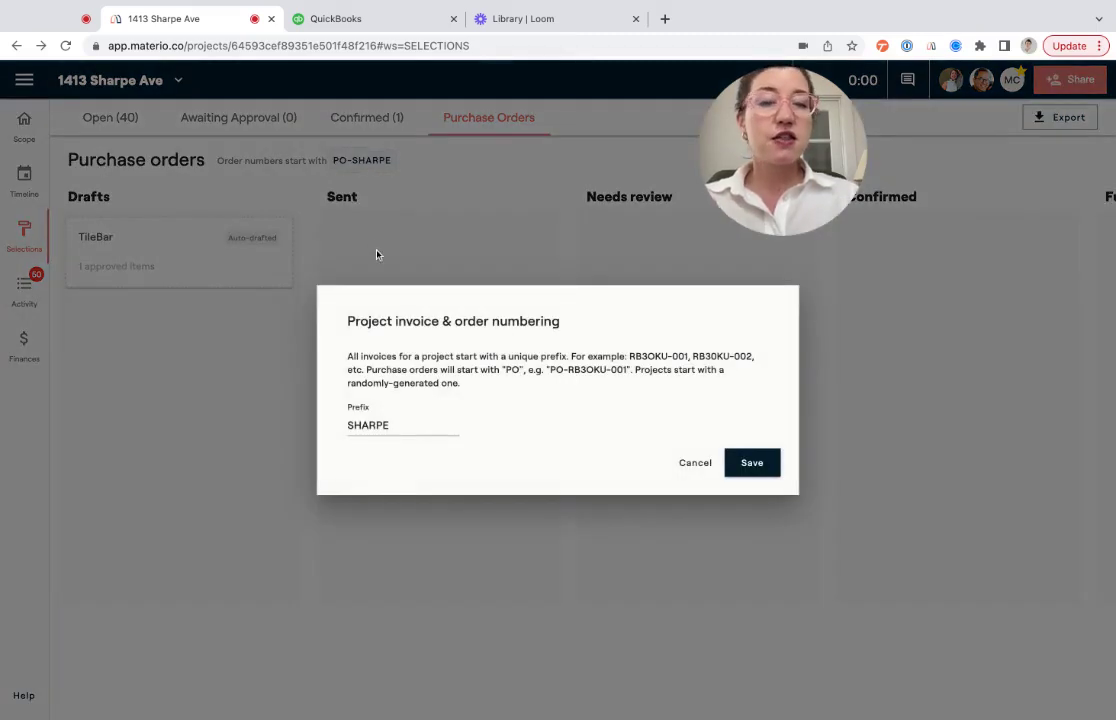
pyautogui.click(393, 426)
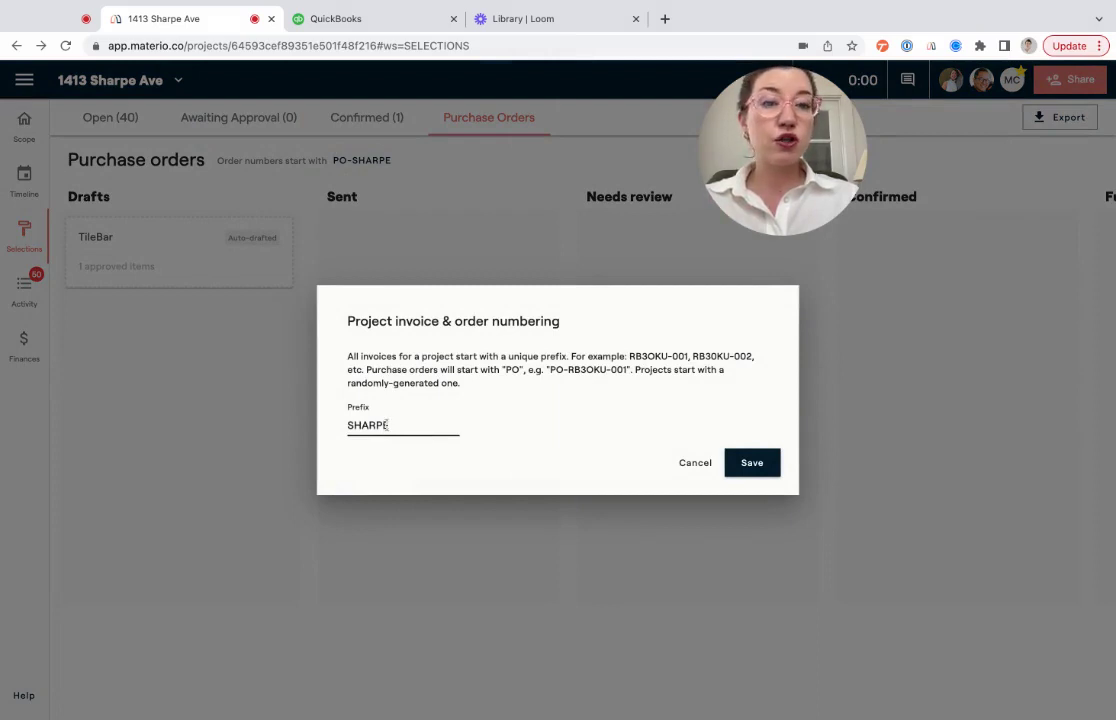
pyautogui.click(757, 465)
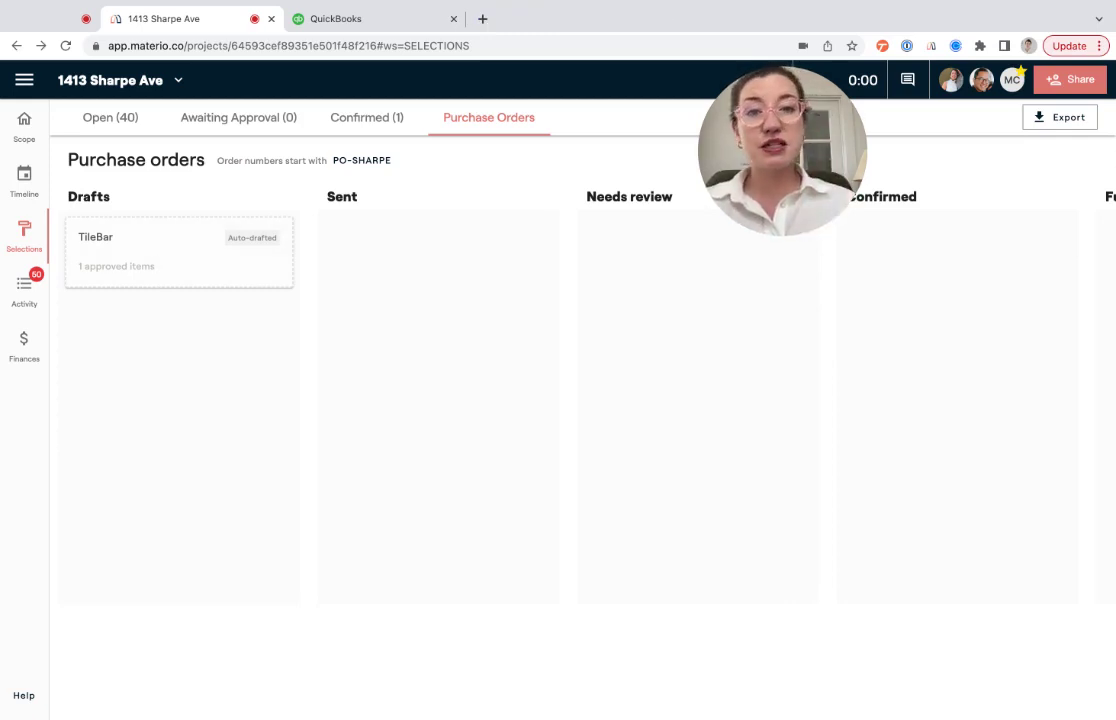
# - Record an already placed TileBar order for the Chips Macro Bianco White tile, attaching the vendor invoice FlooringQuoteSample.pdf
pyautogui.click(209, 264)
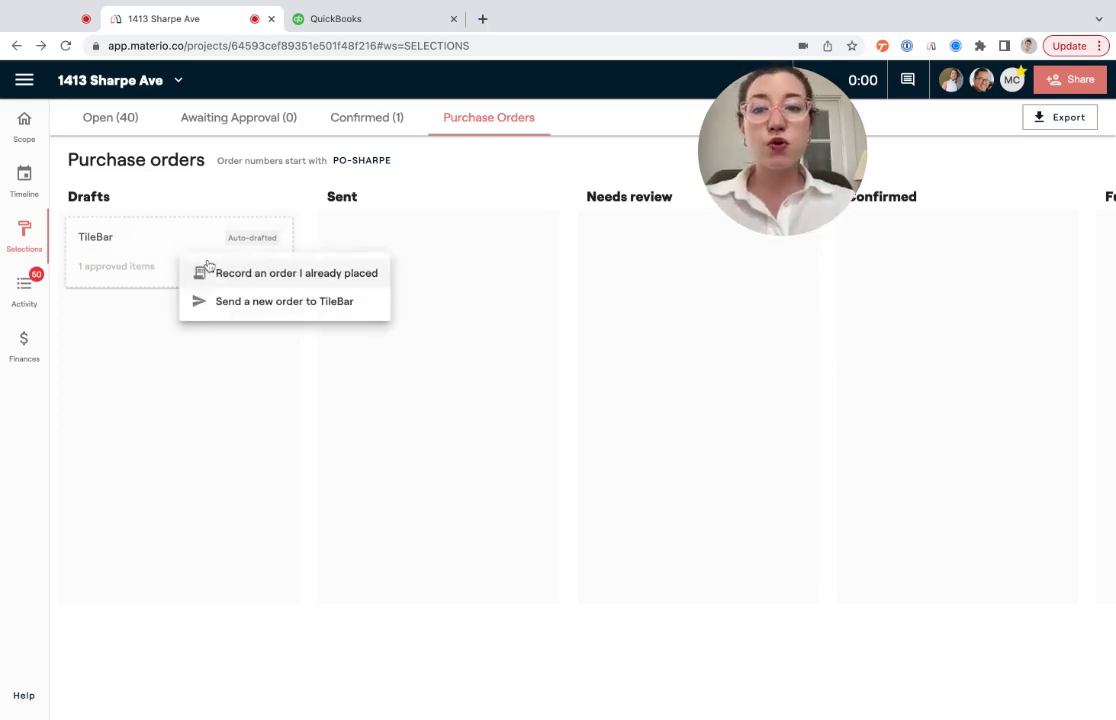
pyautogui.click(267, 275)
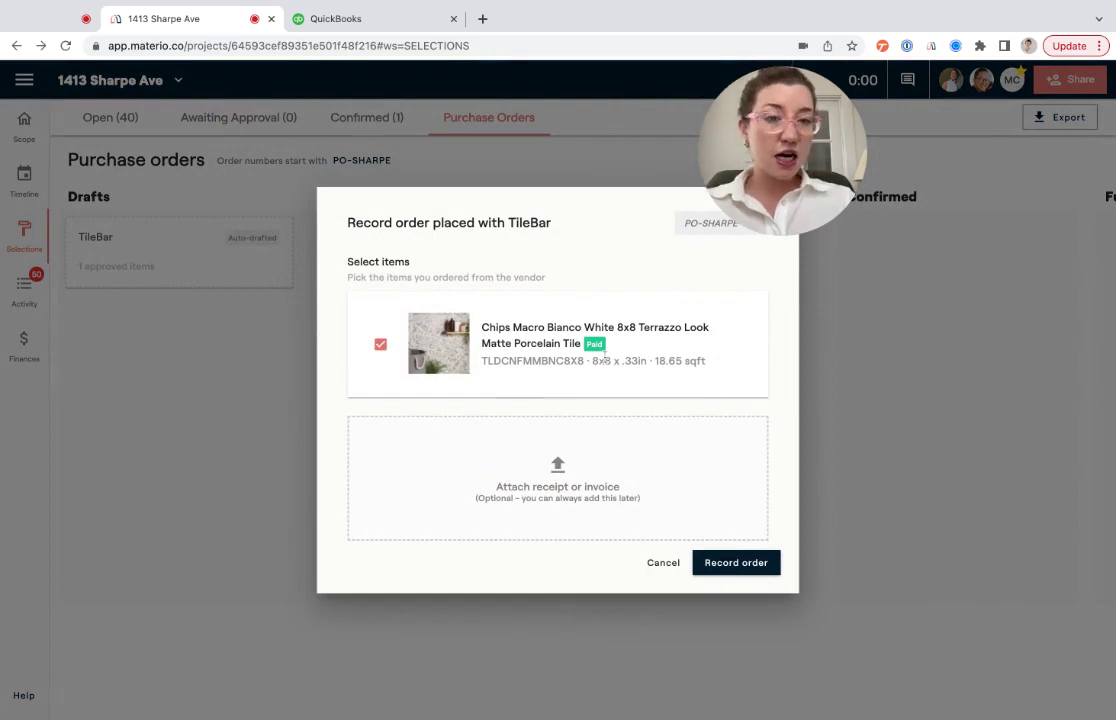
pyautogui.click(380, 344)
pyautogui.click(381, 345)
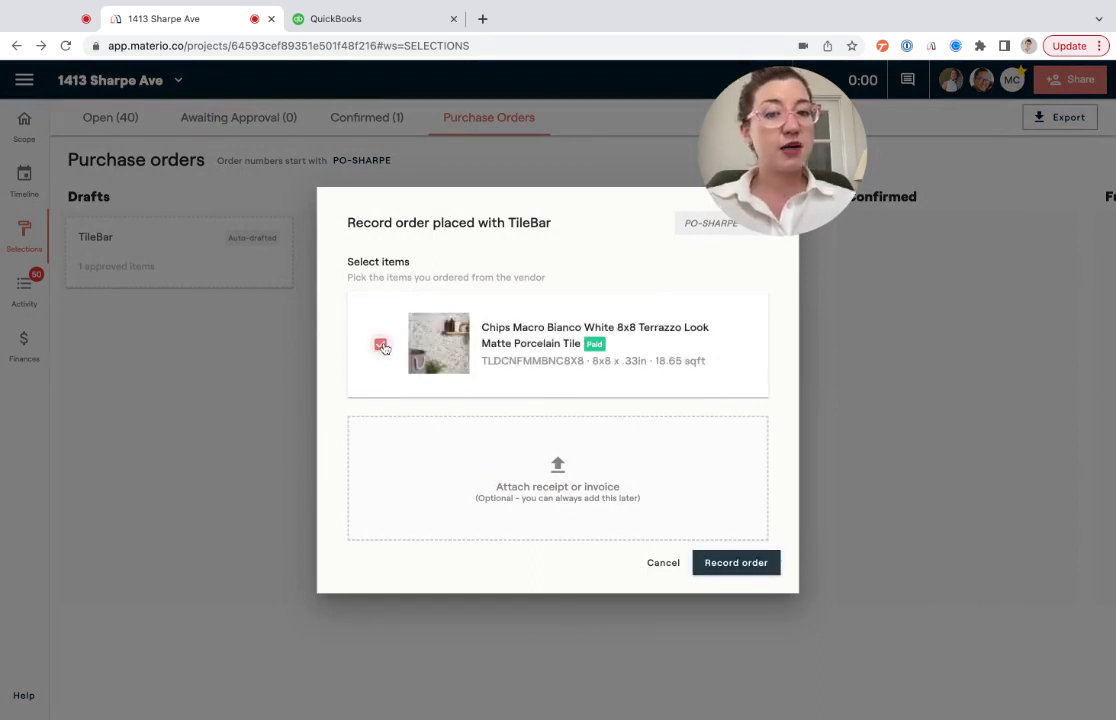
pyautogui.click(566, 473)
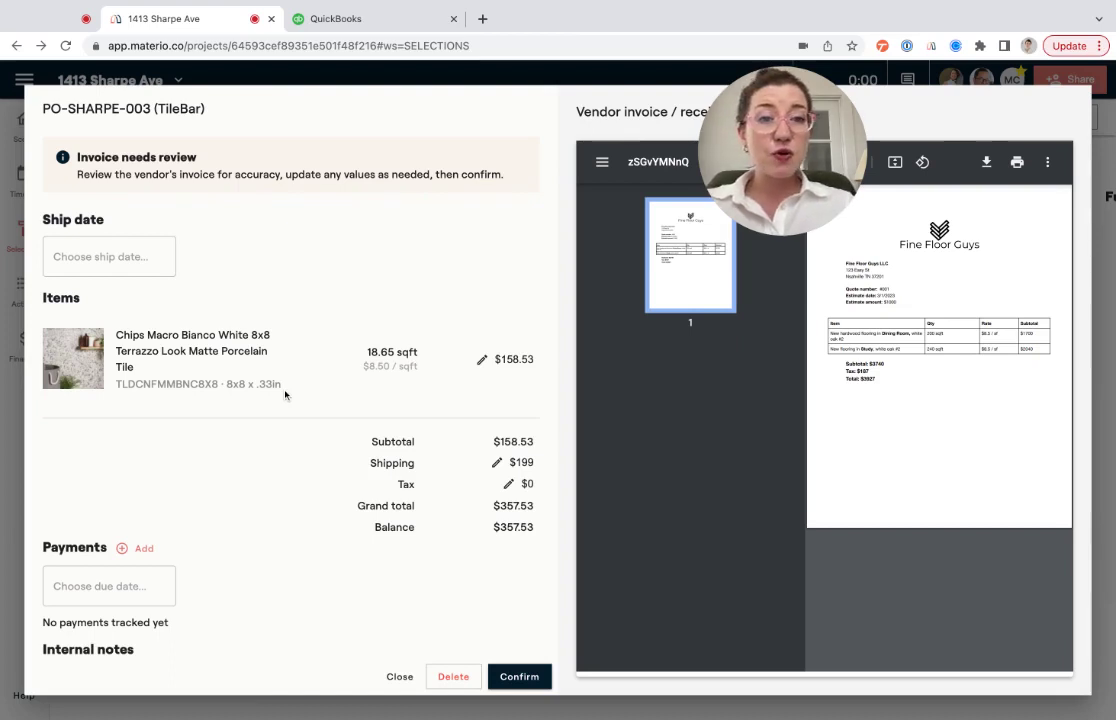
# - Set the TileBar order's ship date to May 31st and its confirmed shipping amount to $35
pyautogui.click(85, 260)
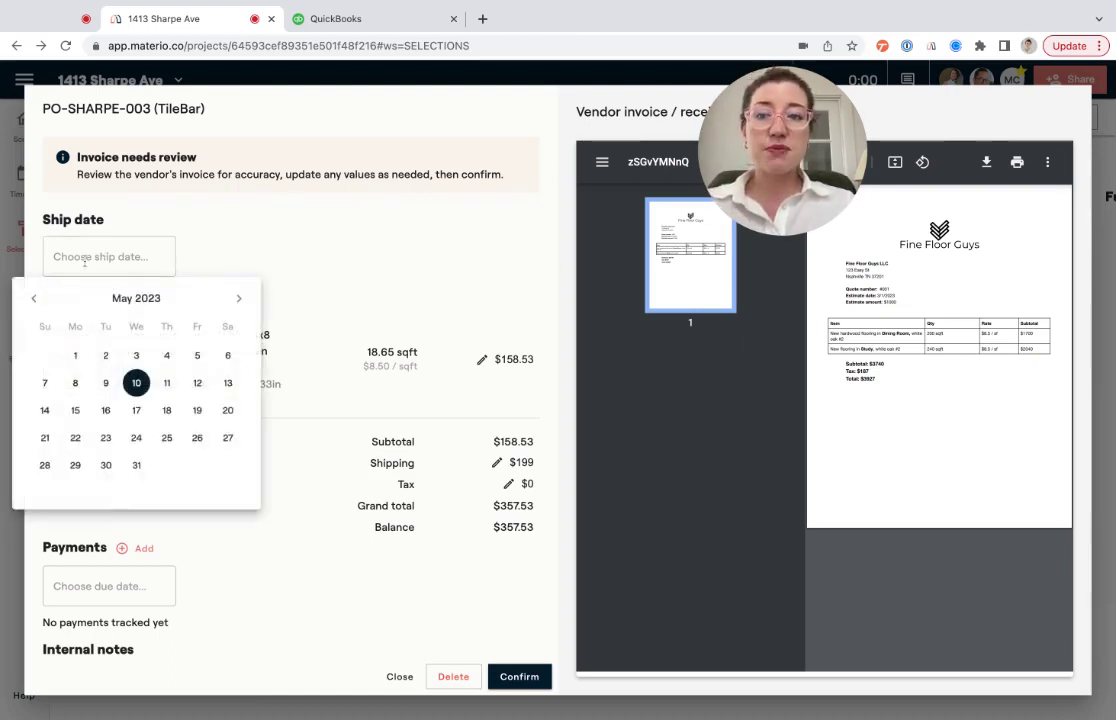
pyautogui.click(137, 466)
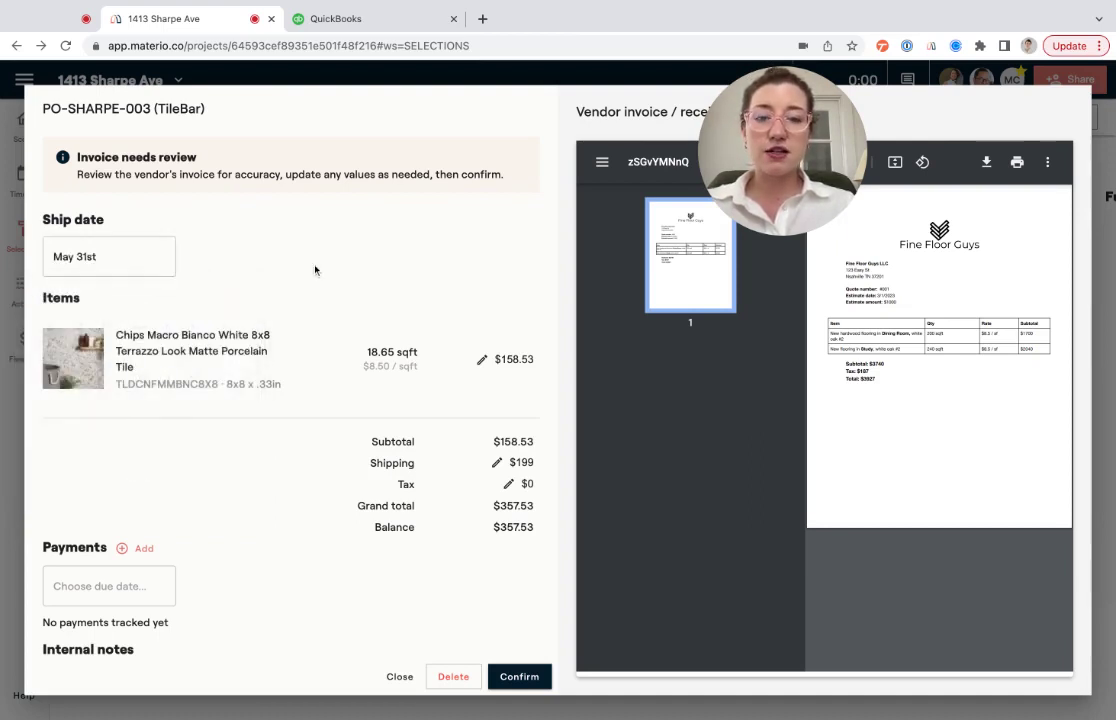
pyautogui.click(477, 362)
pyautogui.click(463, 340)
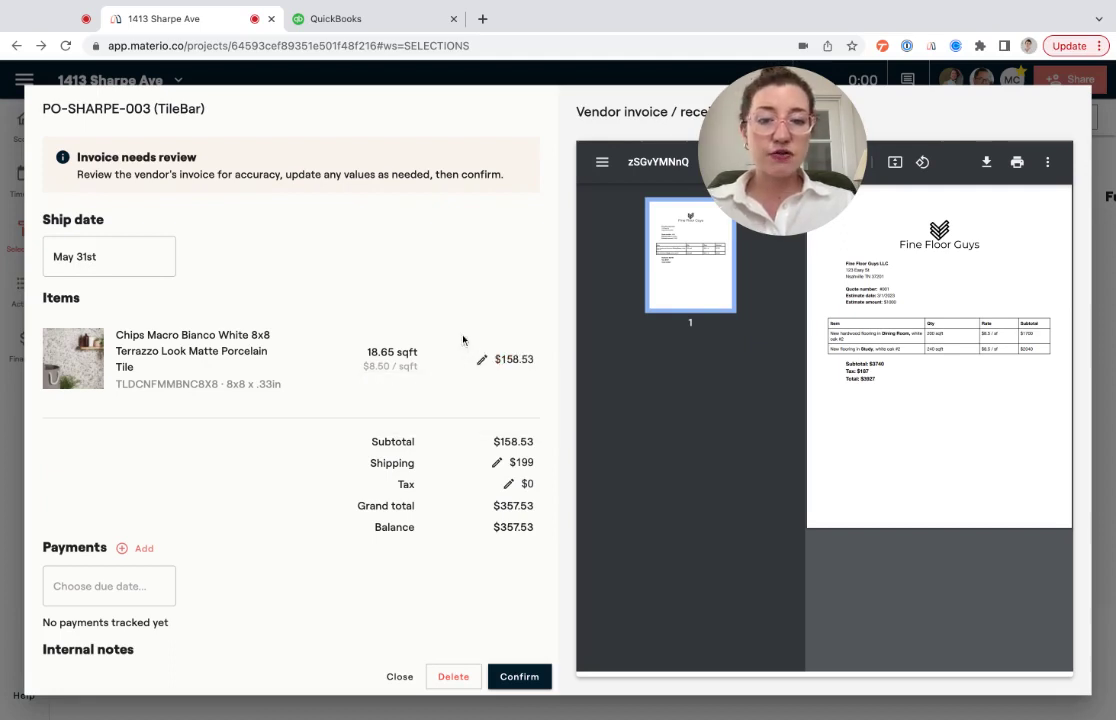
pyautogui.click(515, 462)
pyautogui.click(425, 507)
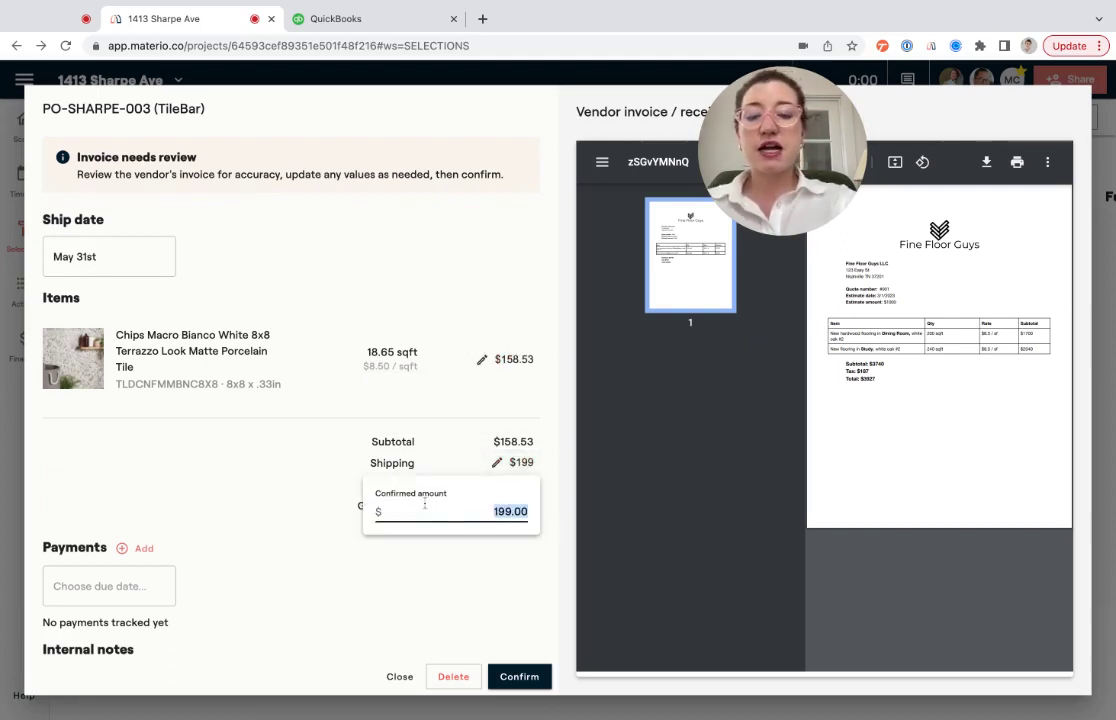
pyautogui.write('35')
pyautogui.click(324, 478)
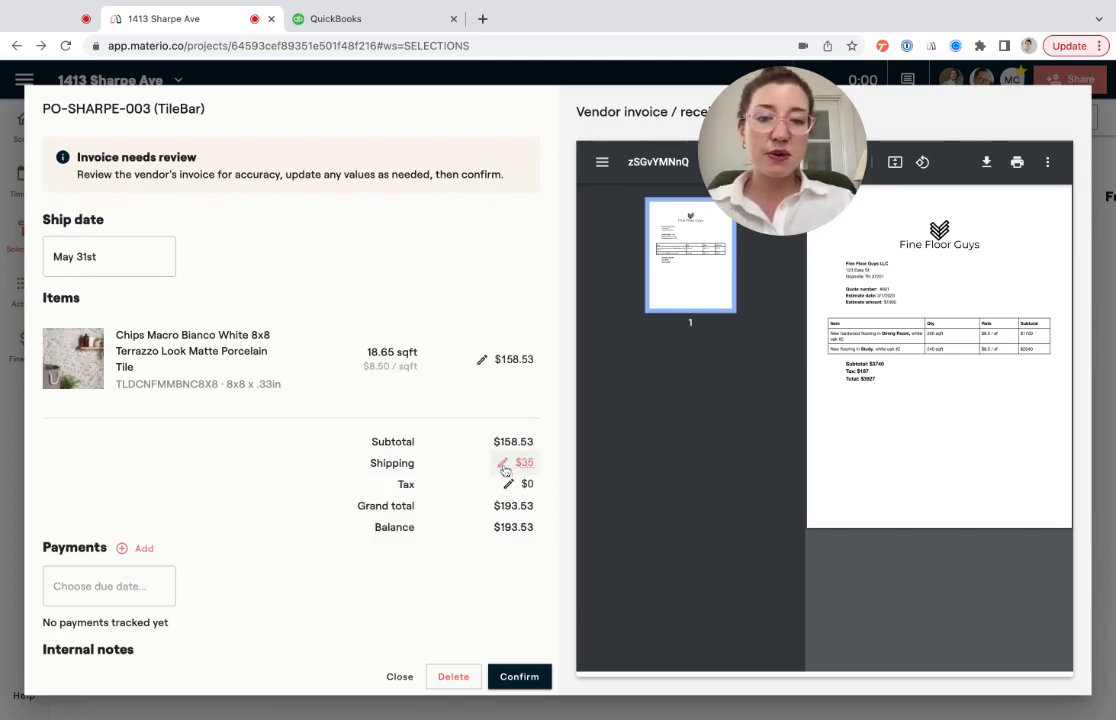
# - Track a full vendor payment on the order, paid with the AMEX card and a $12 transaction fee
pyautogui.scroll(-1, 268, 493)
pyautogui.scroll(-2, 268, 493)
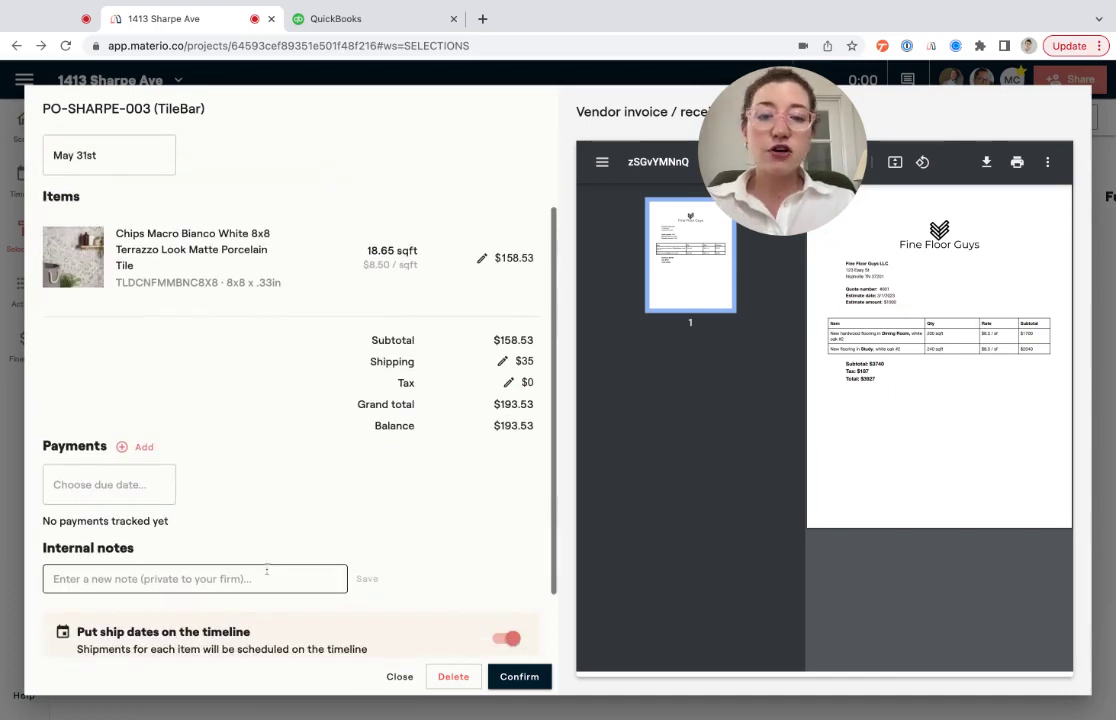
pyautogui.click(145, 447)
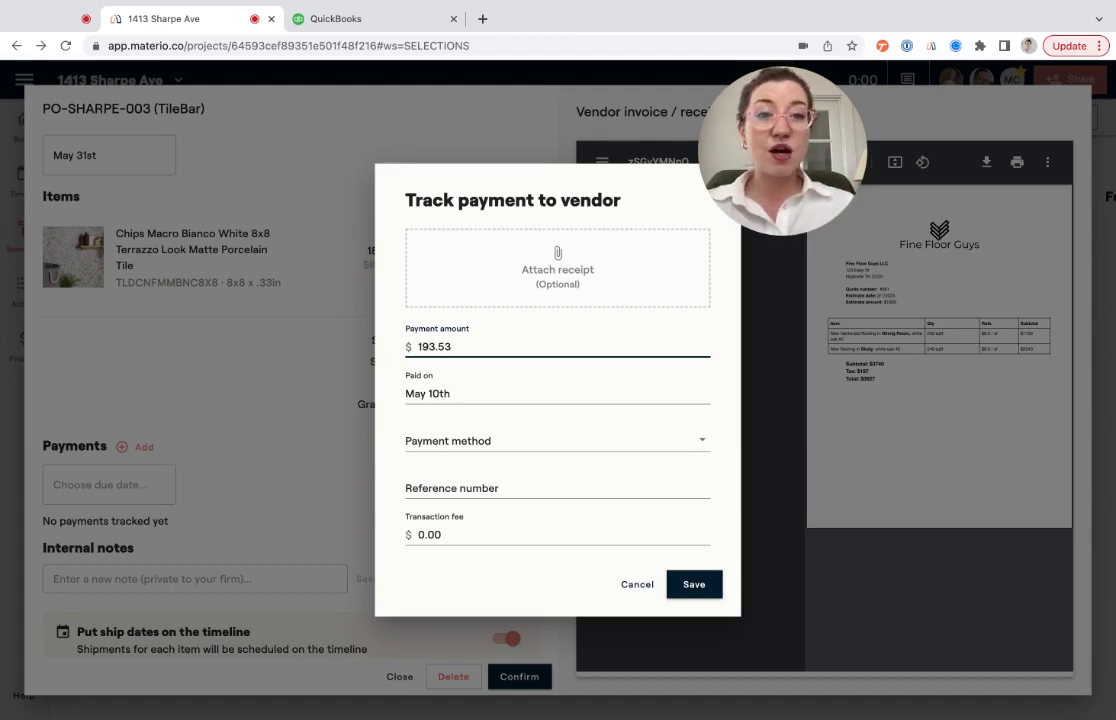
pyautogui.click(443, 445)
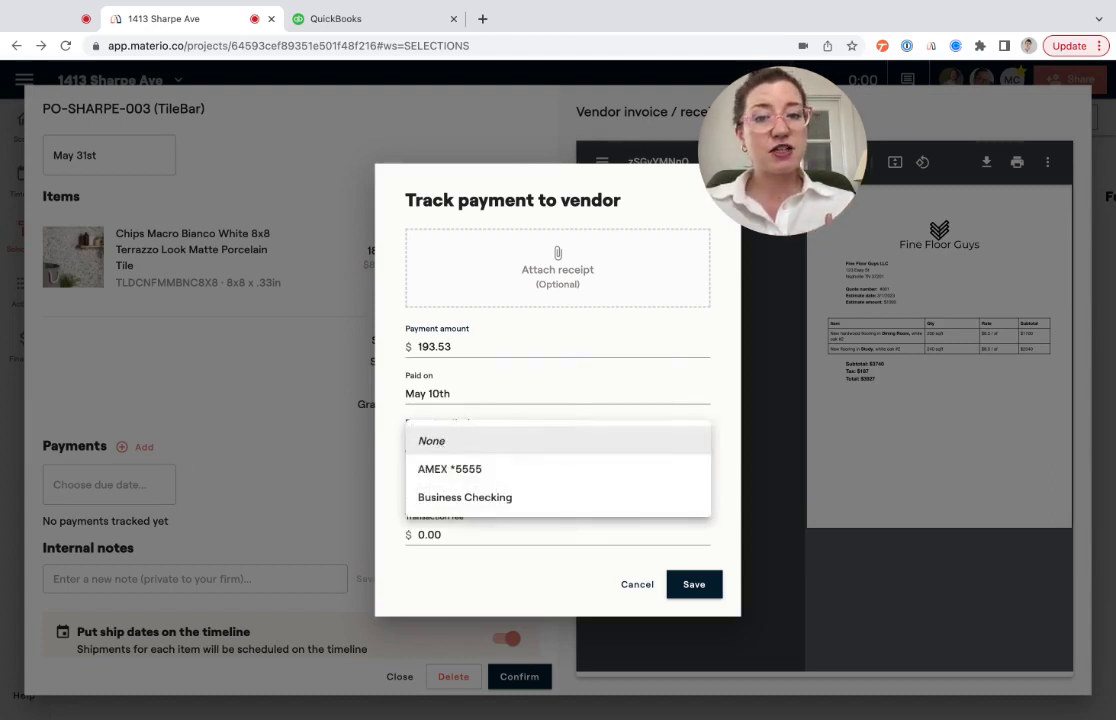
pyautogui.click(450, 469)
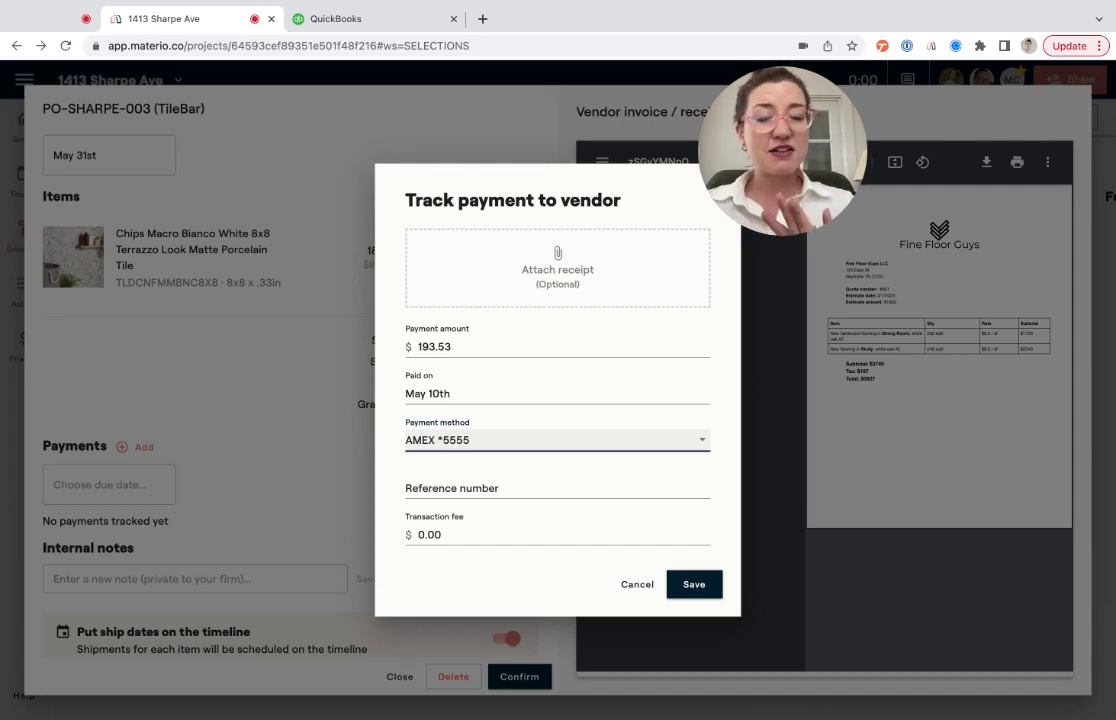
pyautogui.click(422, 536)
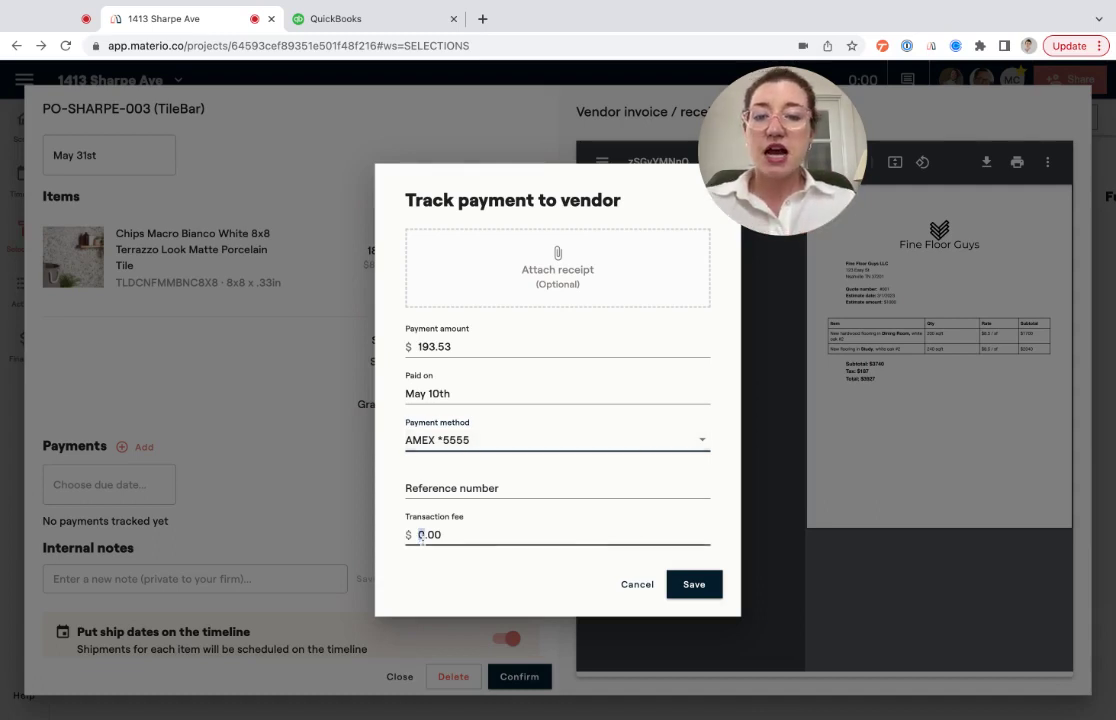
pyautogui.doubleClick(422, 536)
pyautogui.write('12')
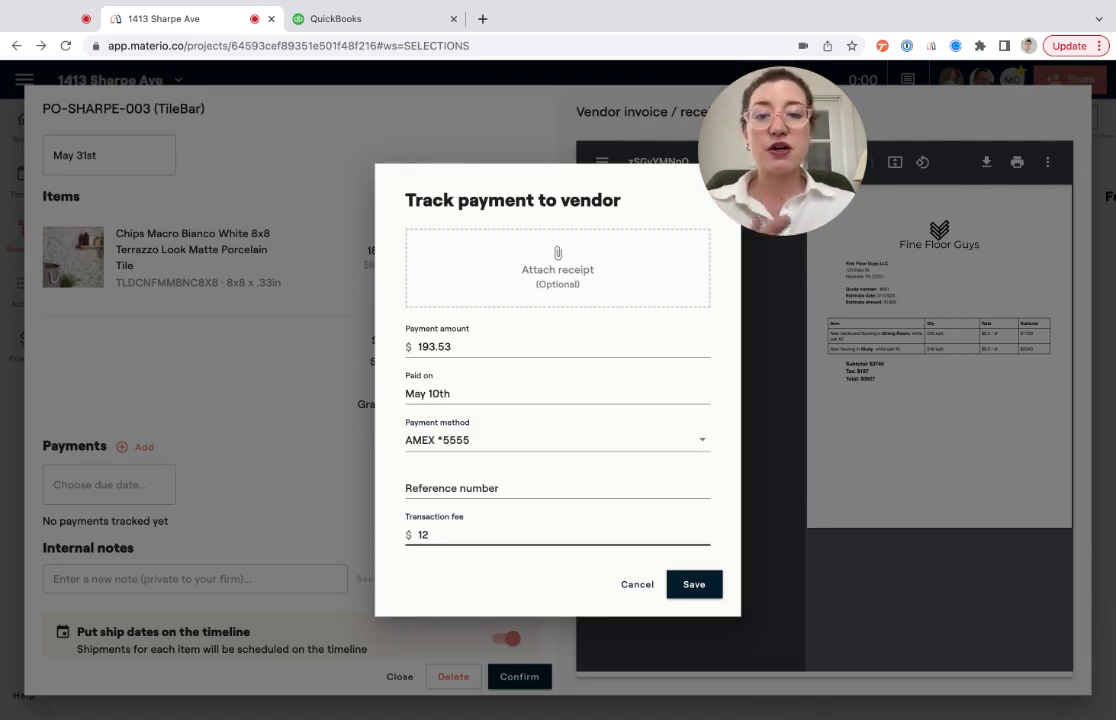
pyautogui.click(698, 587)
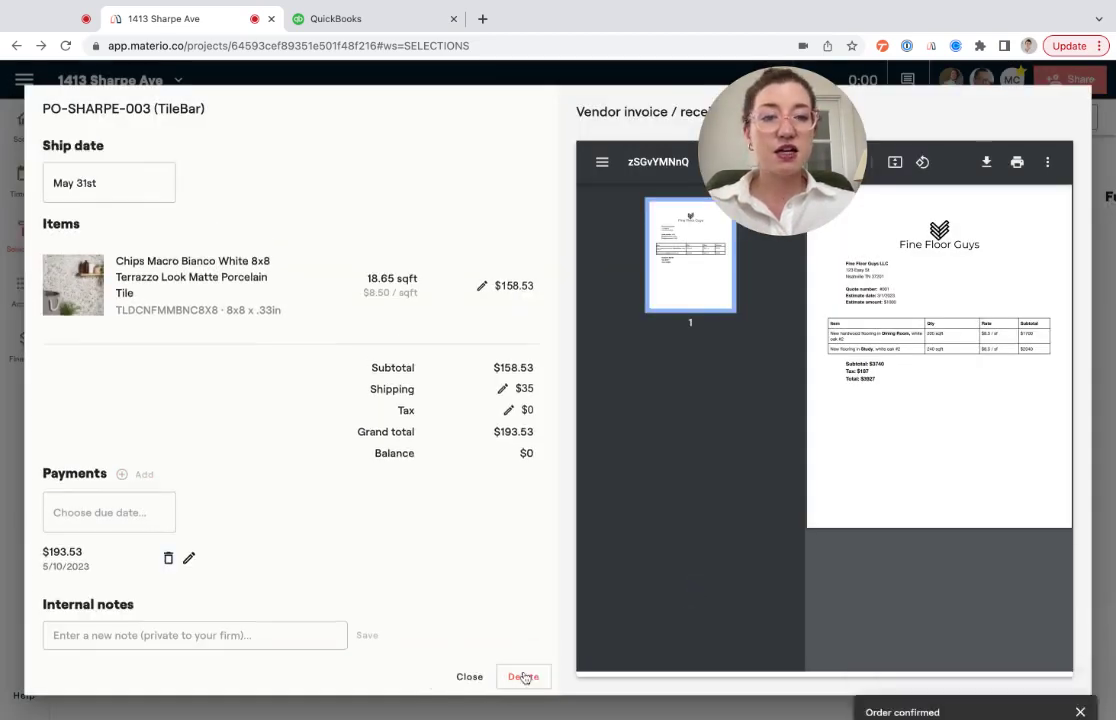
# - Confirm the TileBar order and view its card among the fully paid purchase orders
pyautogui.click(521, 677)
pyautogui.hscroll(3, 813, 421)
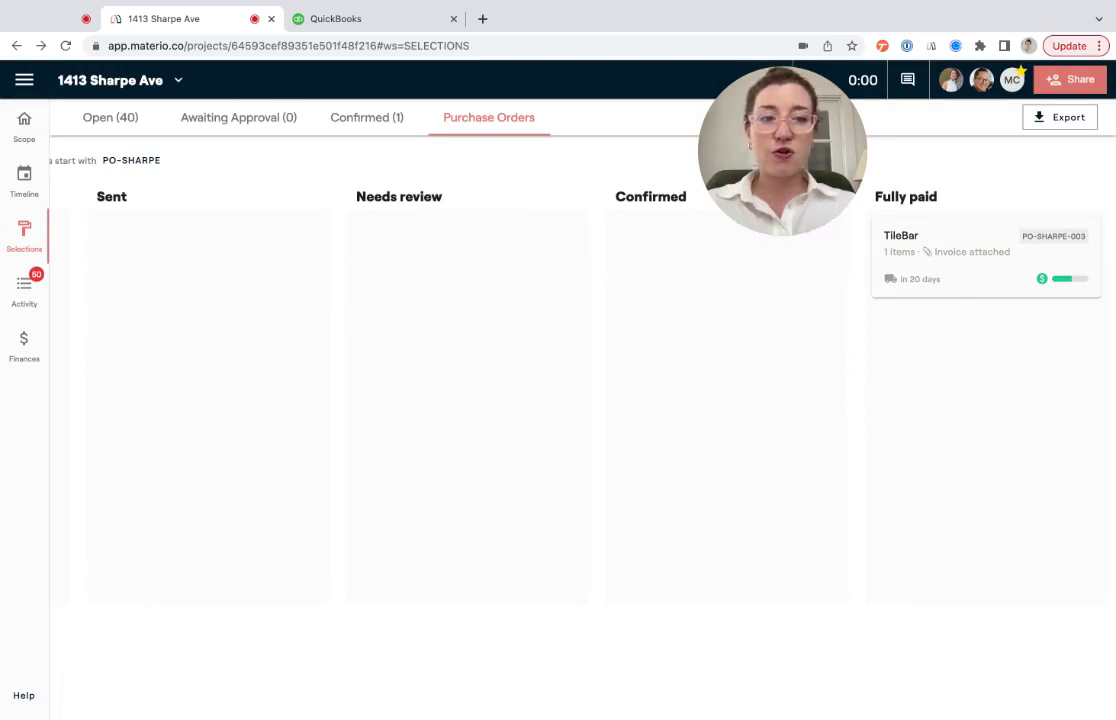
pyautogui.moveTo(894, 288)
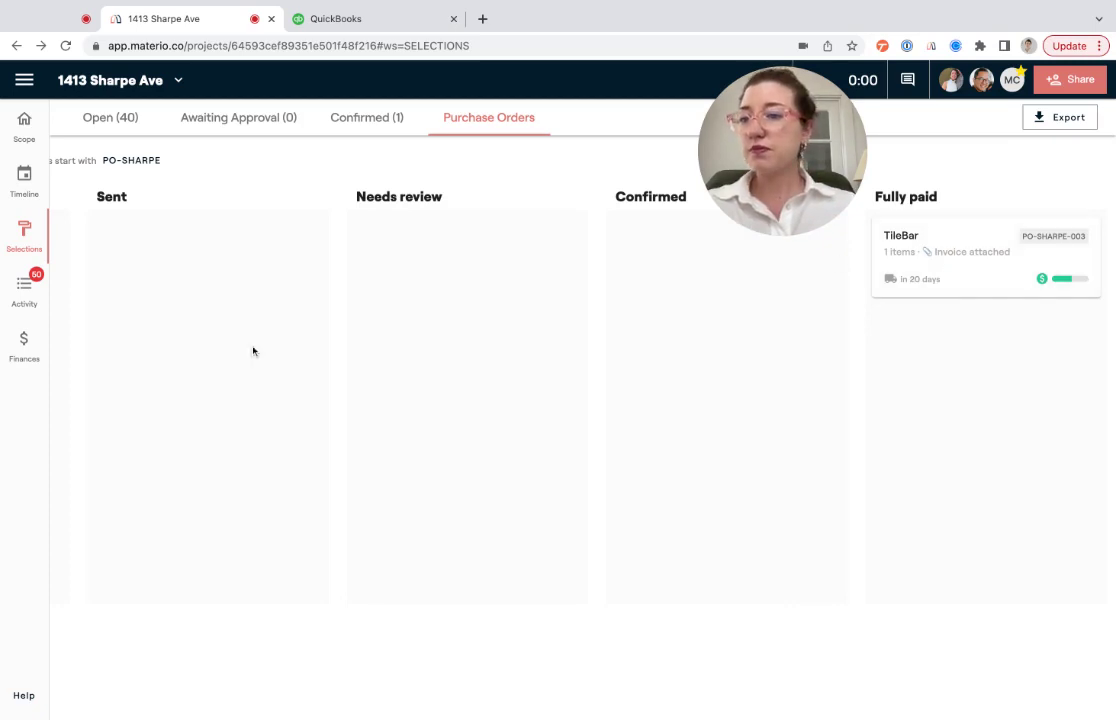
# - Look up PO-SHARPE-003 in the project's expenses and open its linked purchase order in QuickBooks
pyautogui.click(26, 345)
pyautogui.click(475, 150)
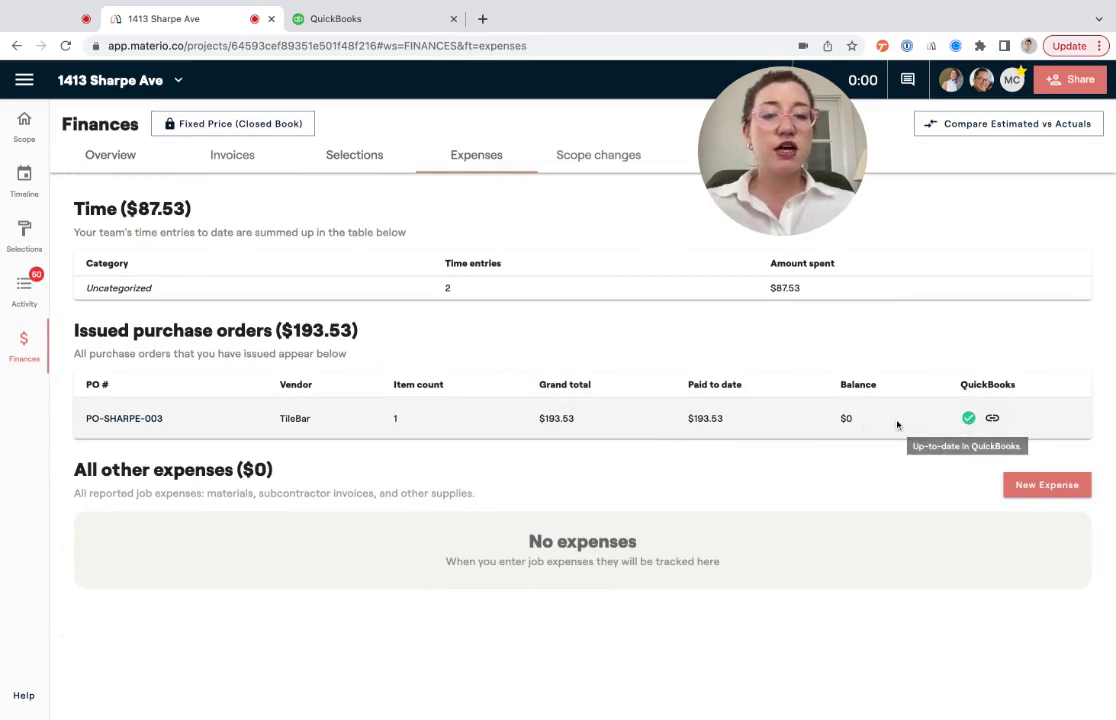
pyautogui.click(991, 427)
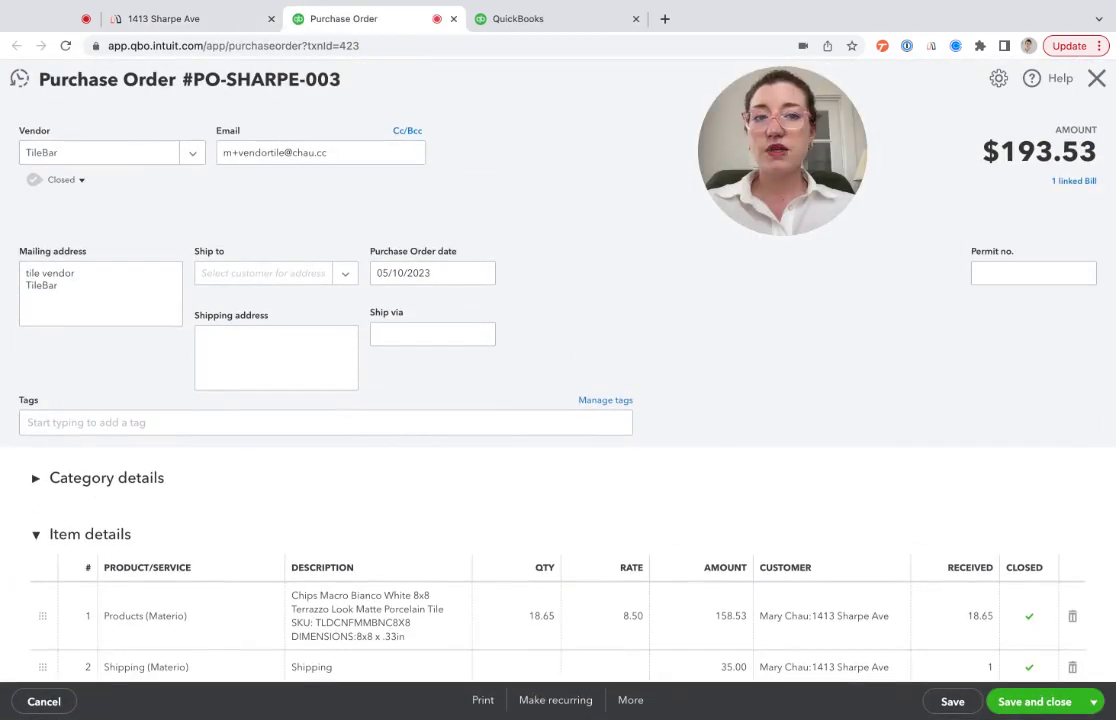
pyautogui.moveTo(810, 193); pyautogui.dragTo(620, 193)
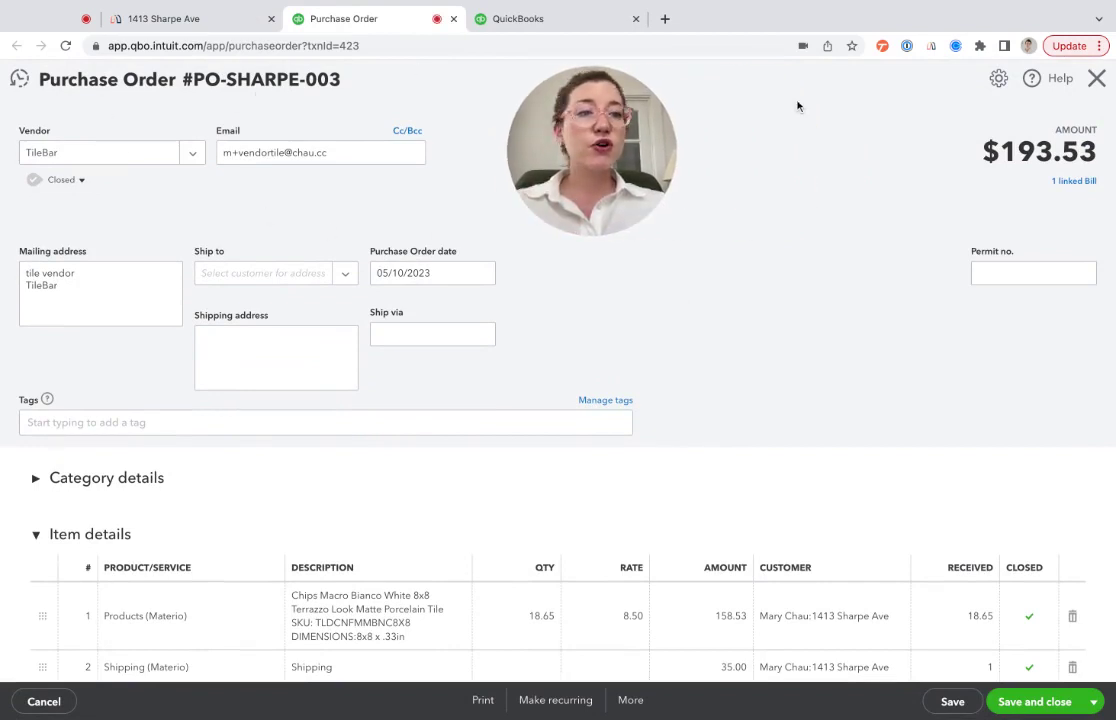
# - Open the bill linked to the purchase order and review its line items, attachment and payment status
pyautogui.click(1072, 182)
pyautogui.click(919, 240)
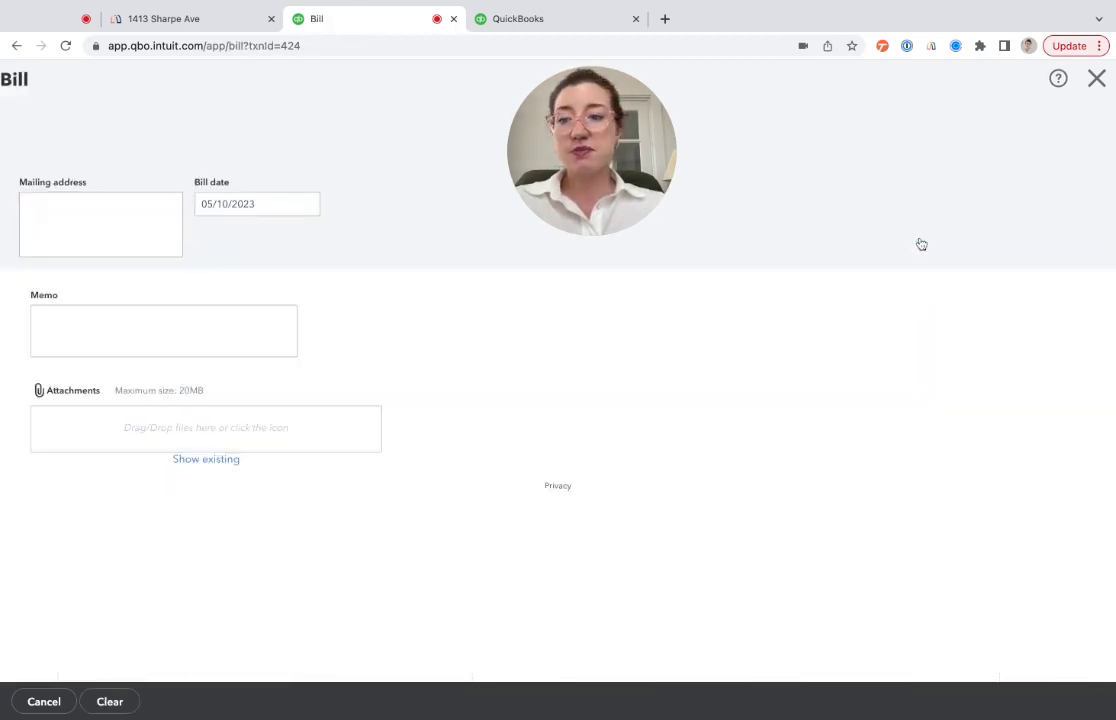
pyautogui.scroll(-5, 525, 416)
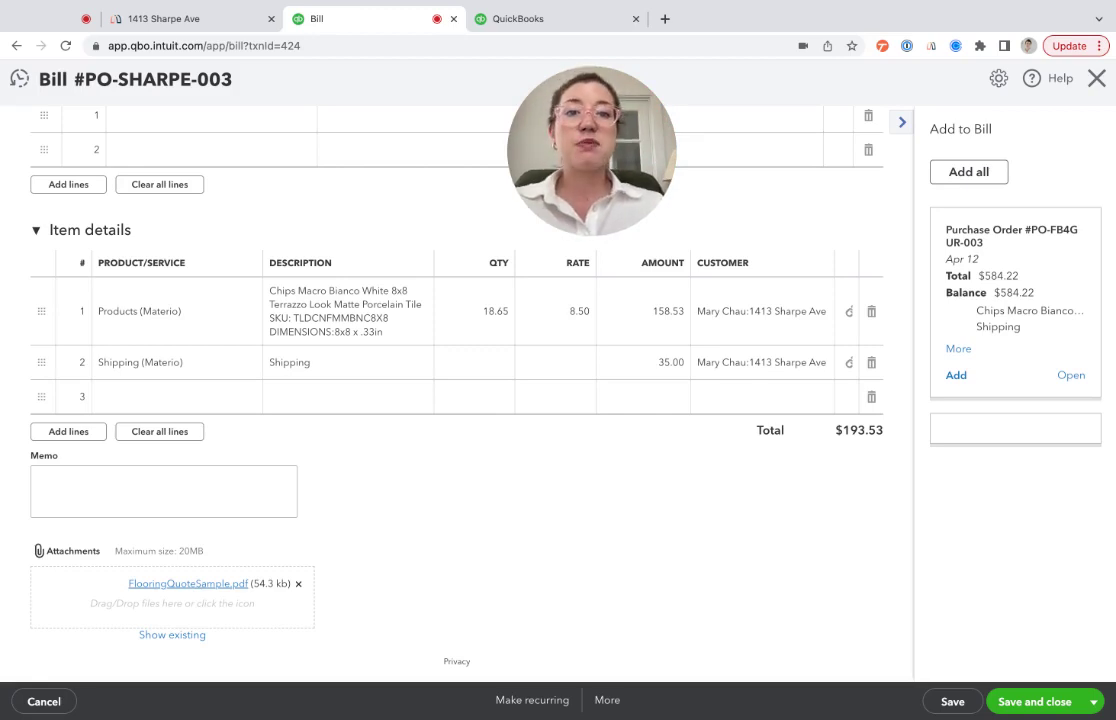
pyautogui.scroll(3, 413, 578)
pyautogui.scroll(2, 415, 578)
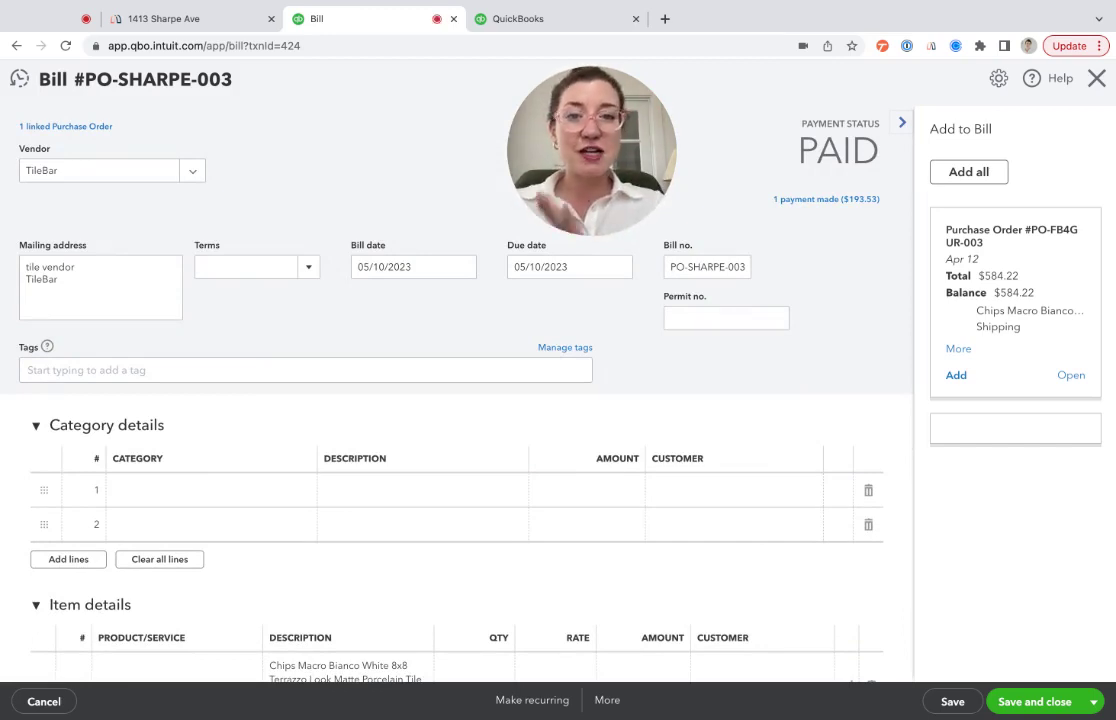
# - Switch back to Materio and return to the project's purchase orders board
pyautogui.click(185, 20)
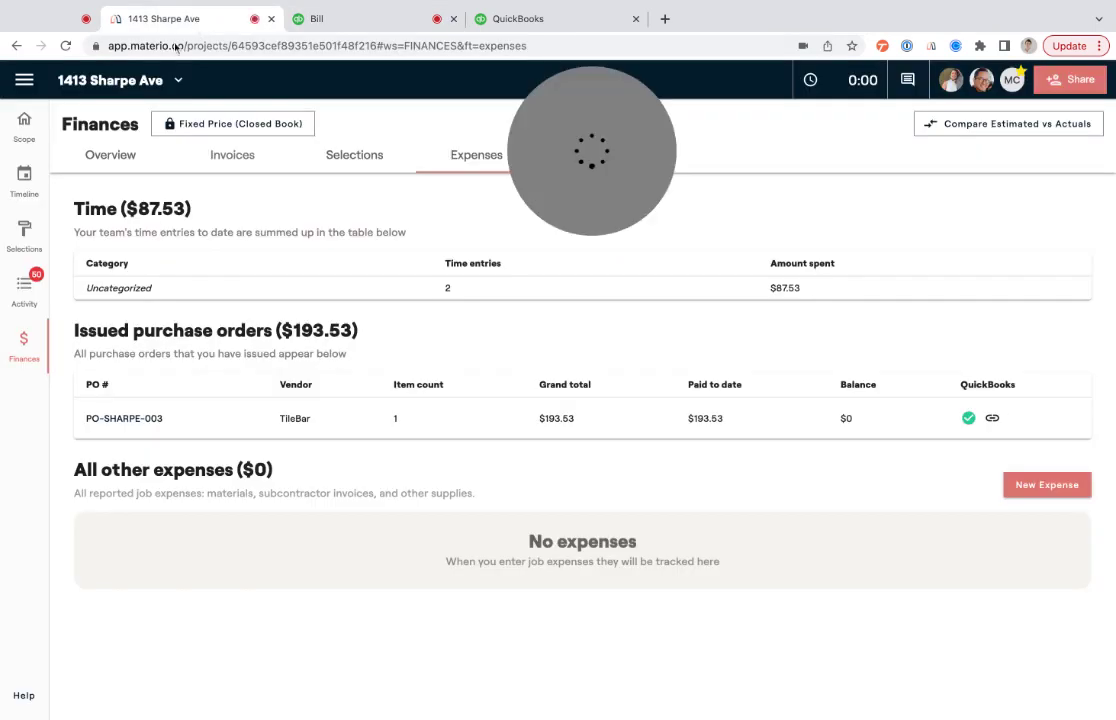
pyautogui.click(28, 235)
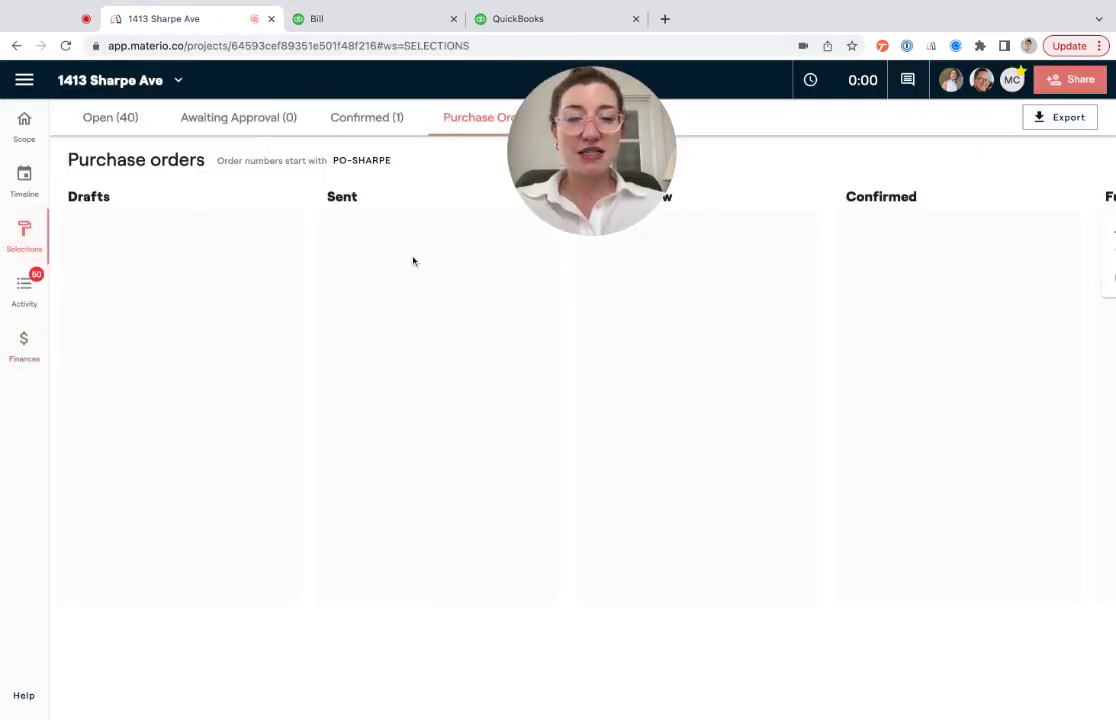